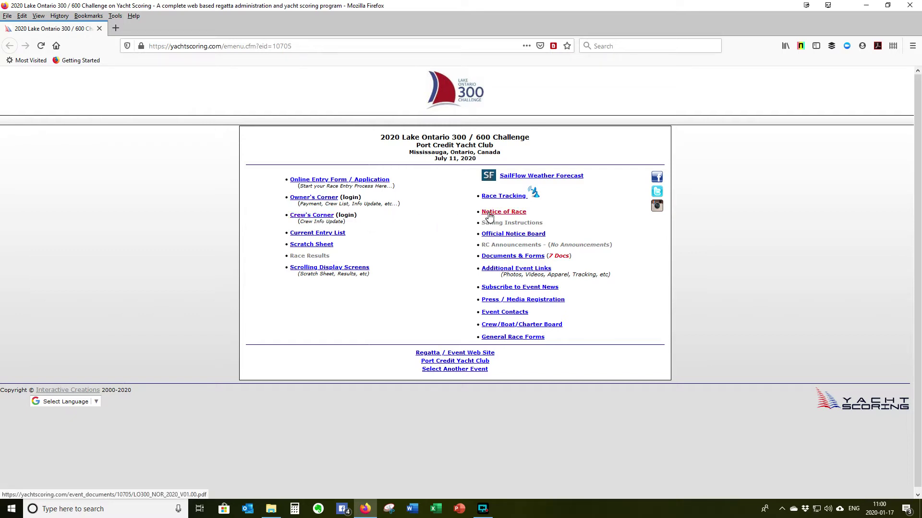
Open the Notice of Race, read through its cover page, and return to the event menu
click(488, 215)
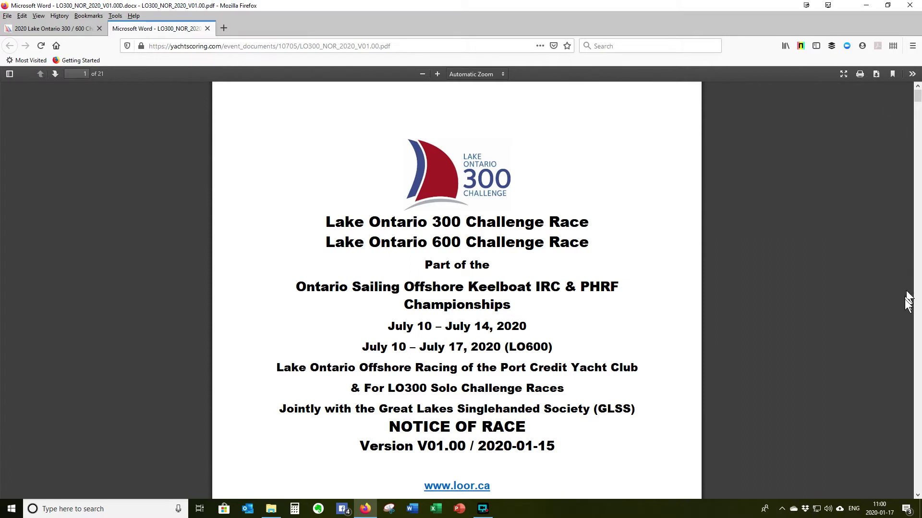
click(917, 495)
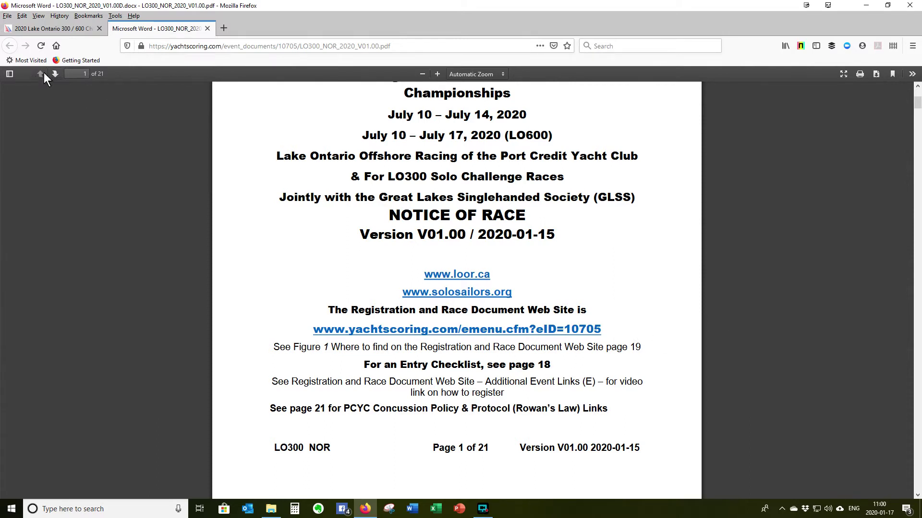
click(49, 28)
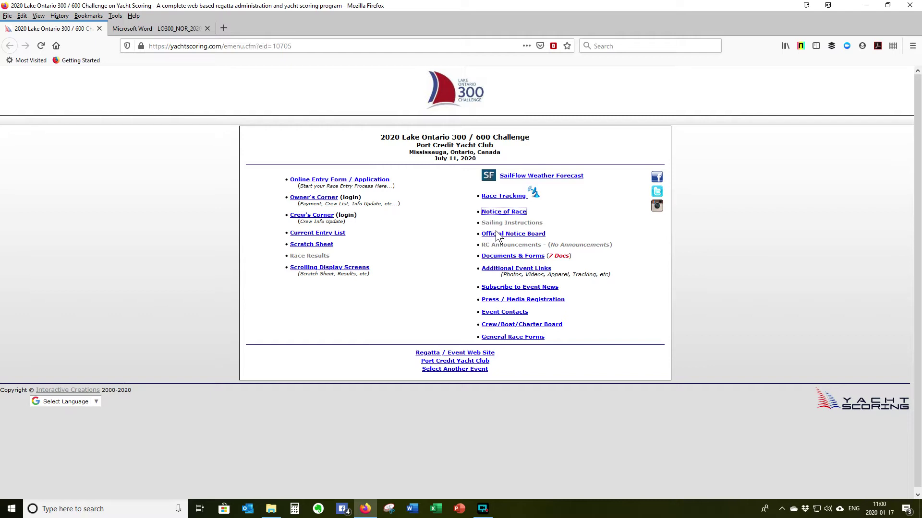
Review the event's Documents & Forms list and its Additional Event Links, returning to the main menu after each
click(498, 258)
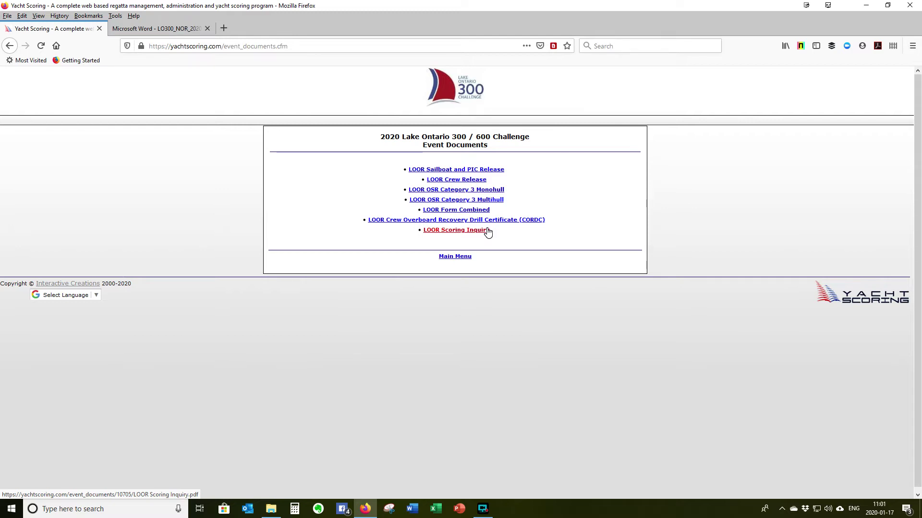
click(455, 257)
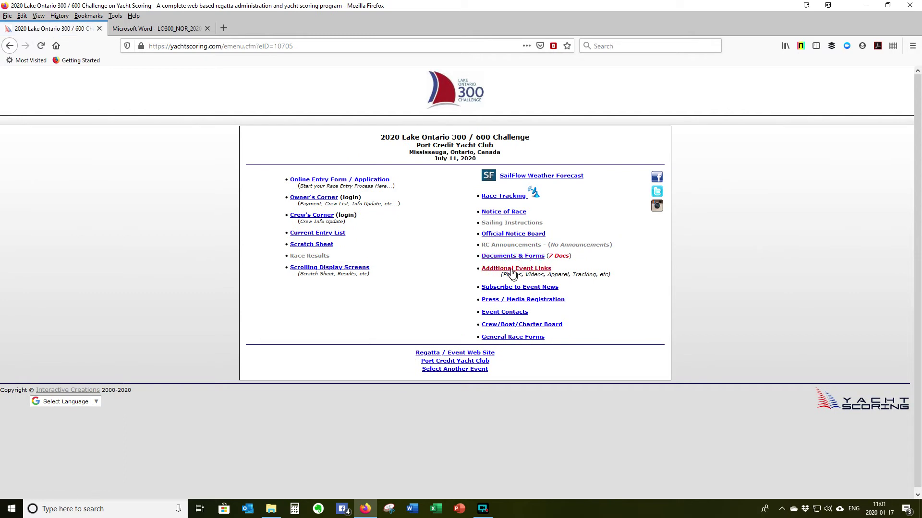
click(511, 272)
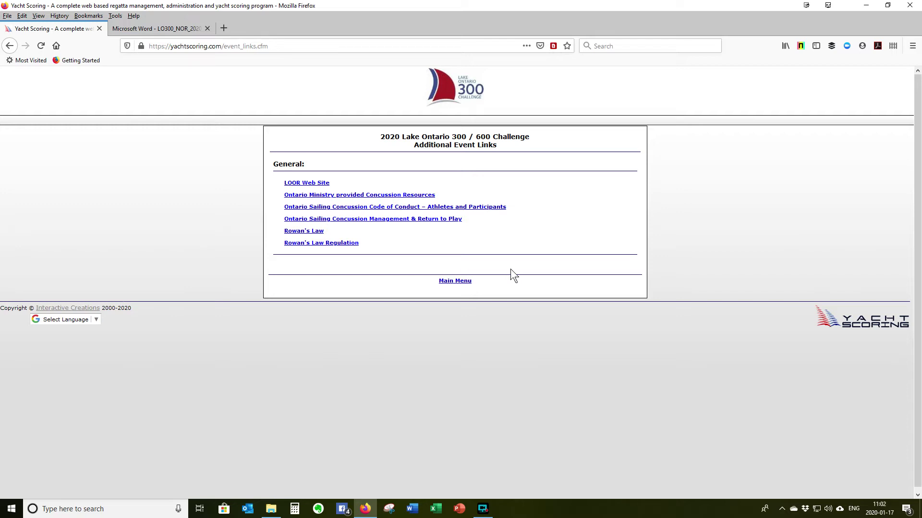
click(462, 282)
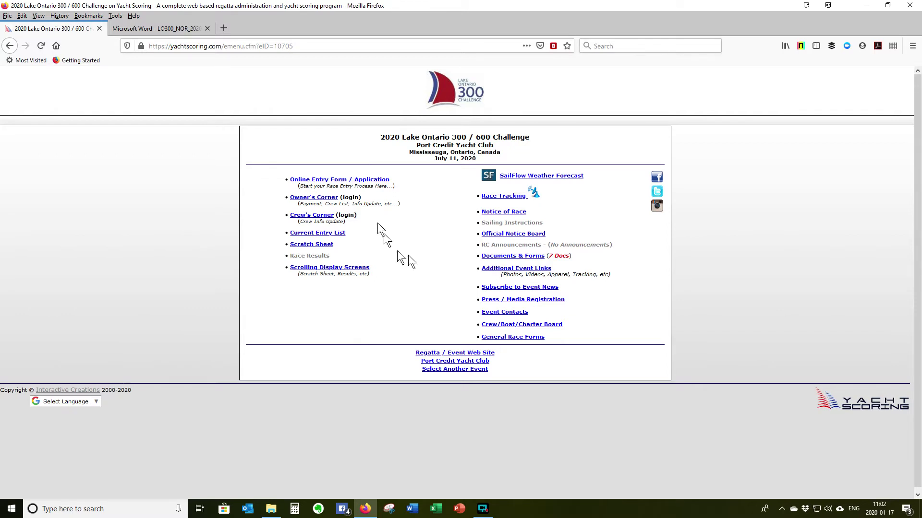
Open the online entry form and look up the existing registration with the skipper's e-mail and access code
click(329, 182)
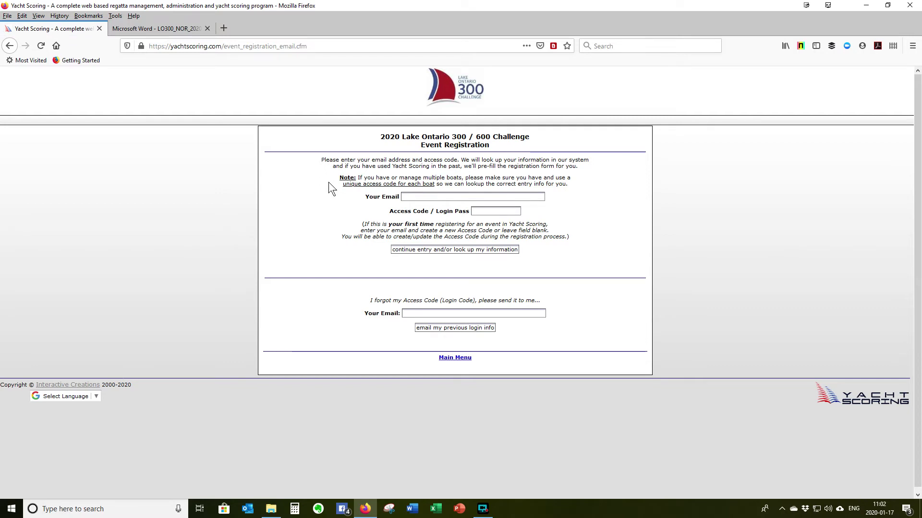
click(413, 199)
text(jo)
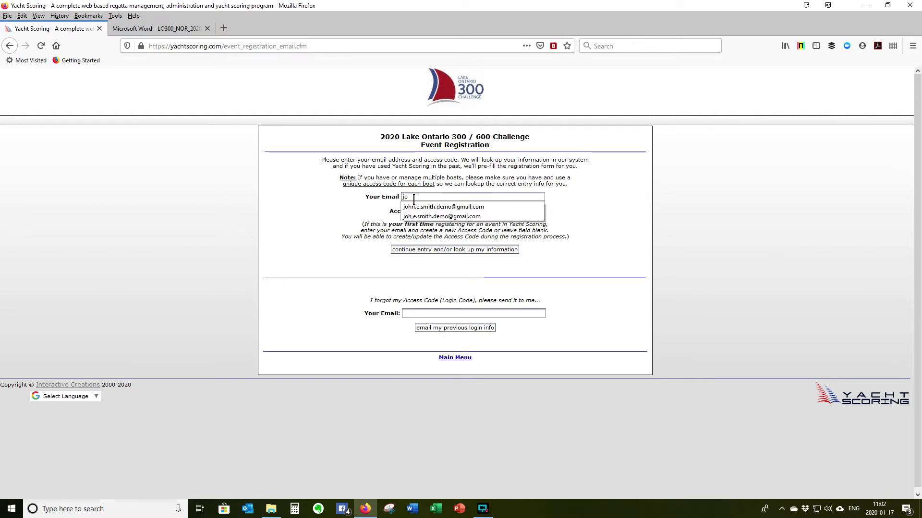
click(416, 207)
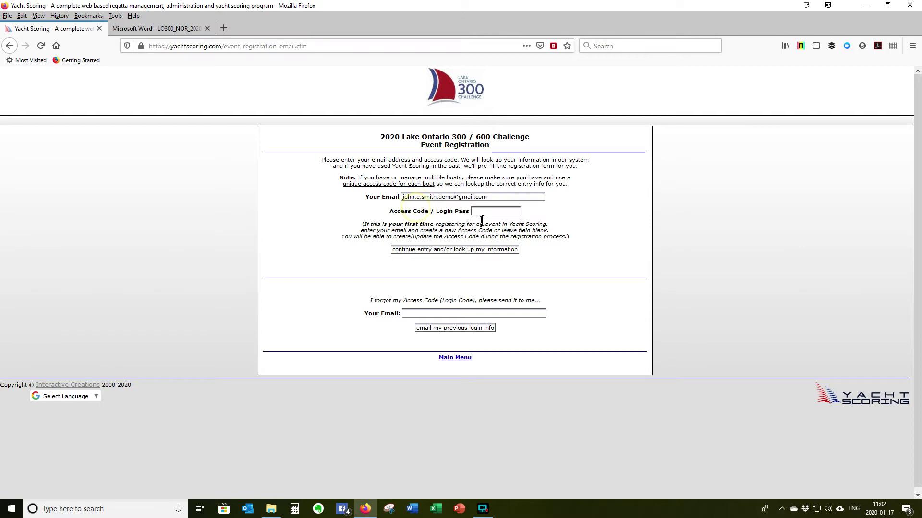
click(482, 214)
text(••••)
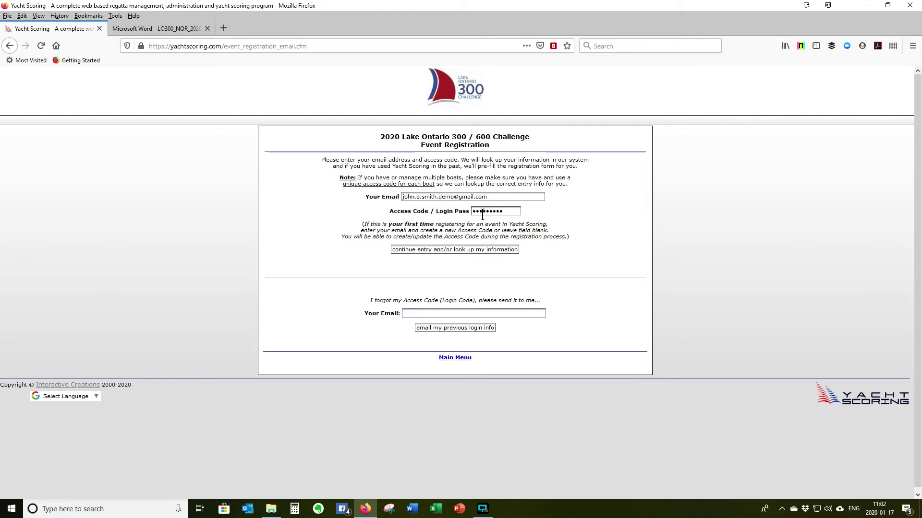
key(Return)
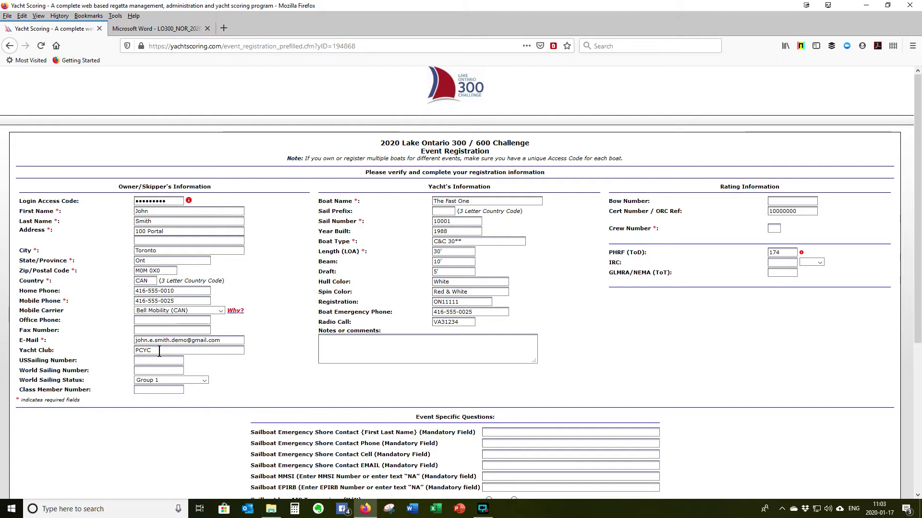
Clear the skipper's World Sailing Status to blank and set the Crew Number to 5
click(204, 382)
click(178, 404)
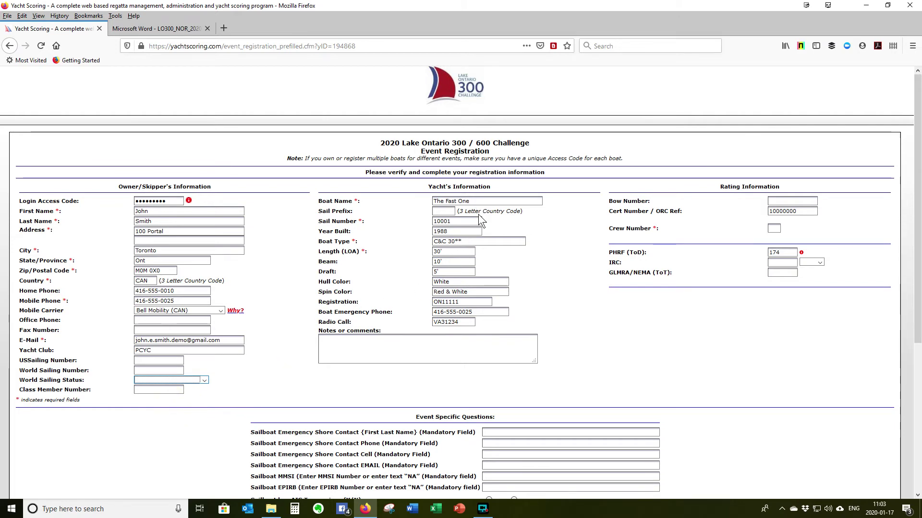
click(439, 211)
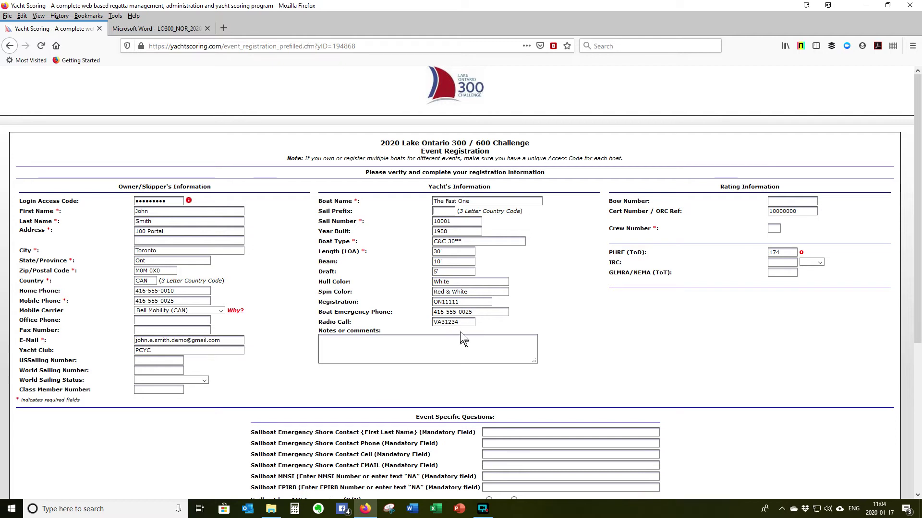
click(460, 322)
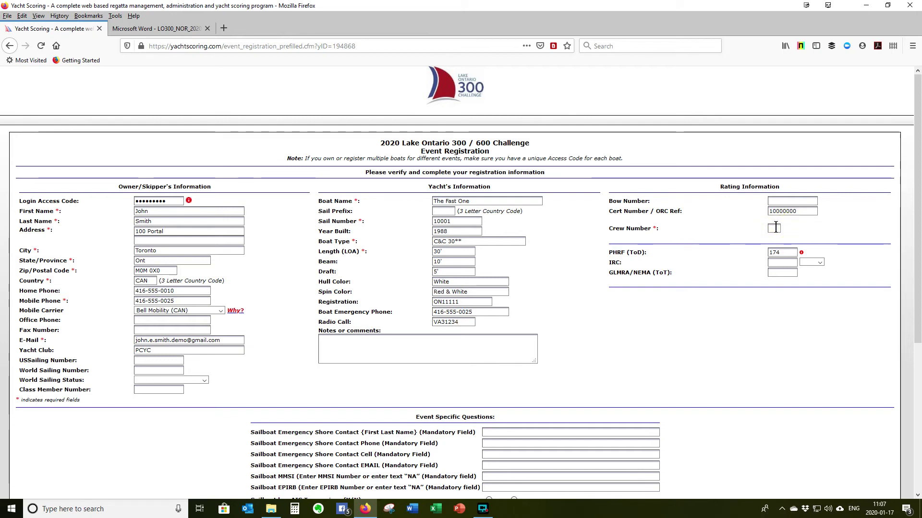
text(5)
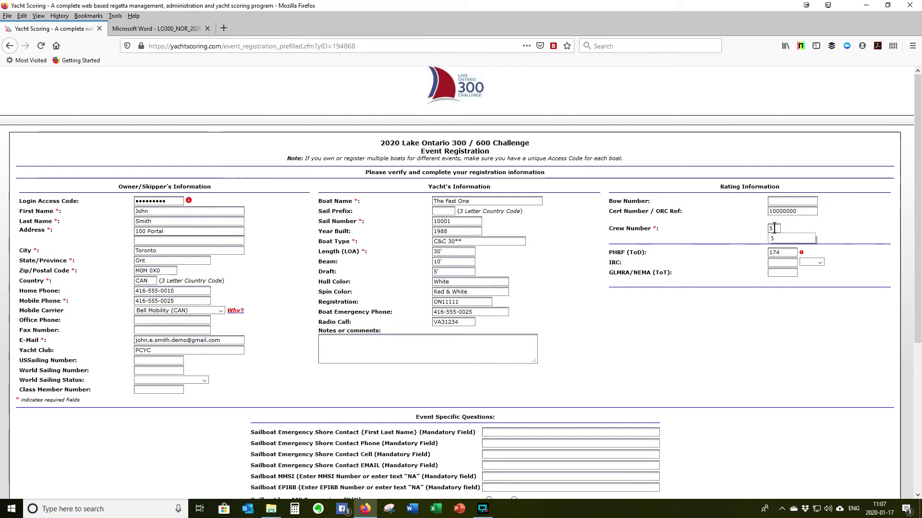
Fill in the emergency shore contact's full name and phone number in the event specific questions
drag(916, 253, 915, 311)
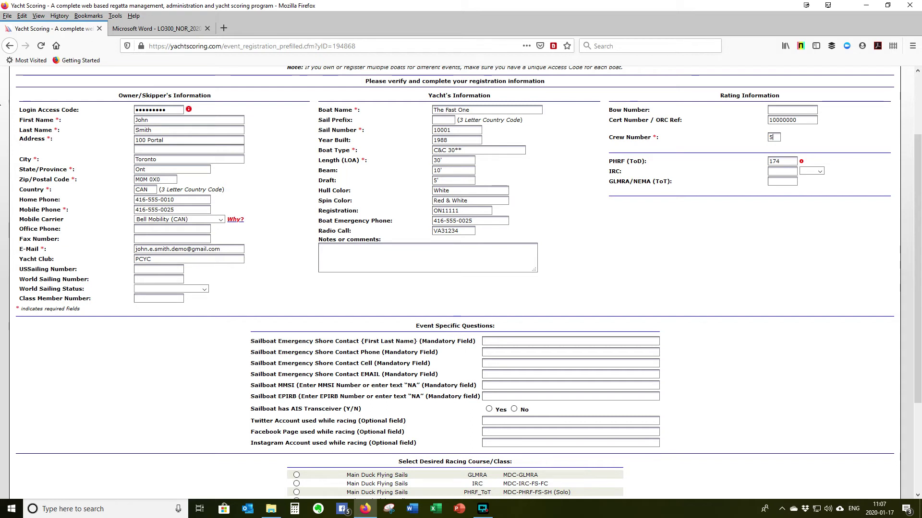
click(491, 342)
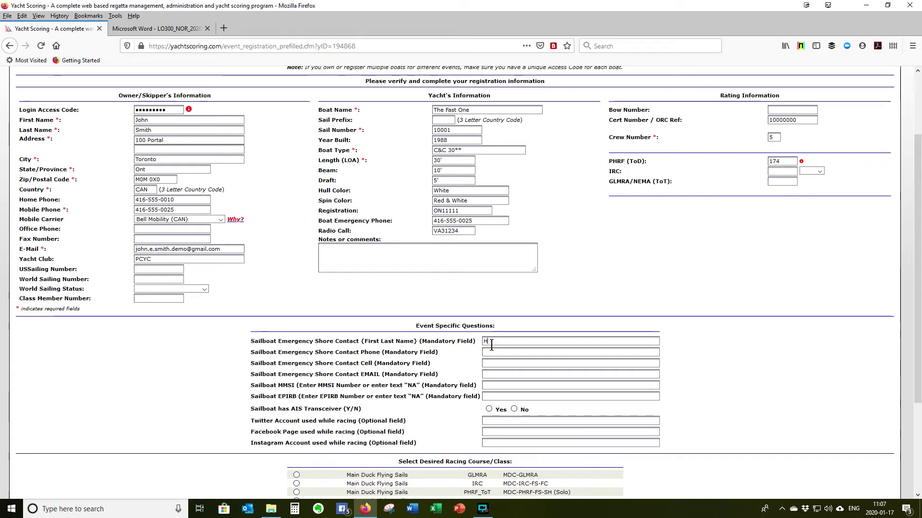
text(j)
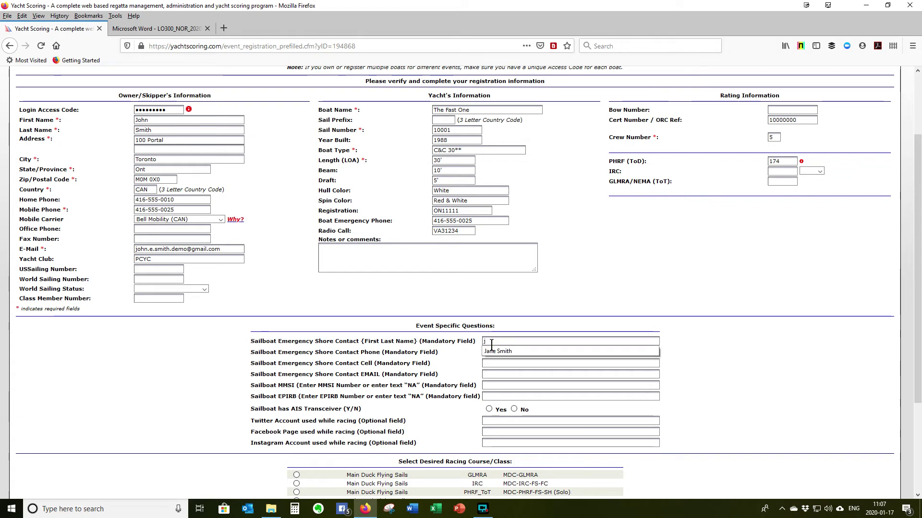
click(496, 352)
click(492, 353)
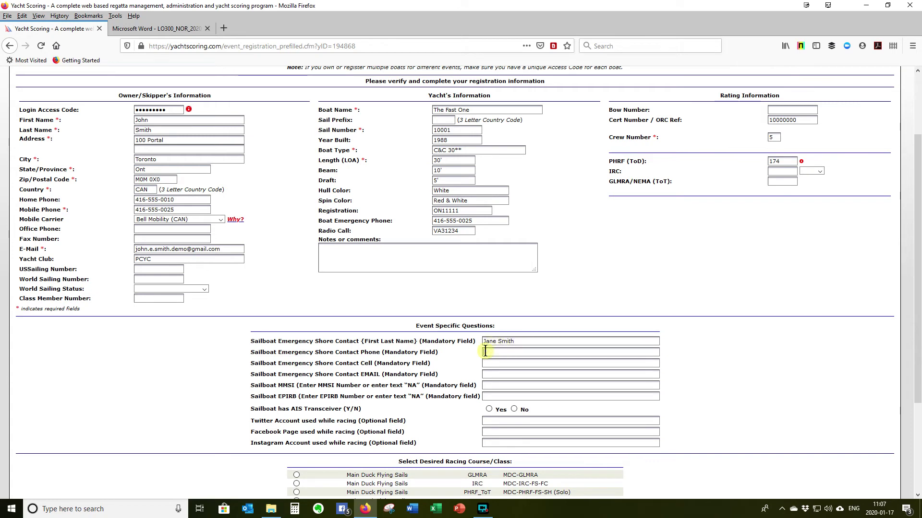
text(4)
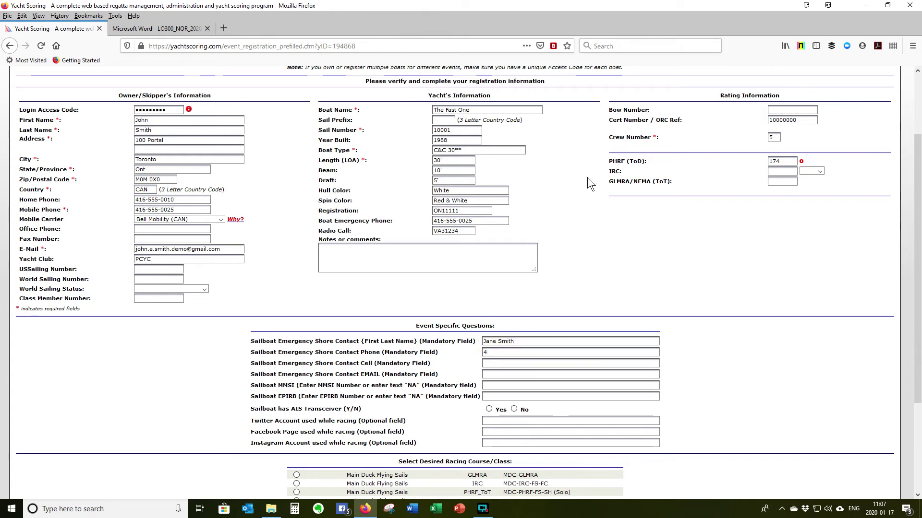
click(486, 351)
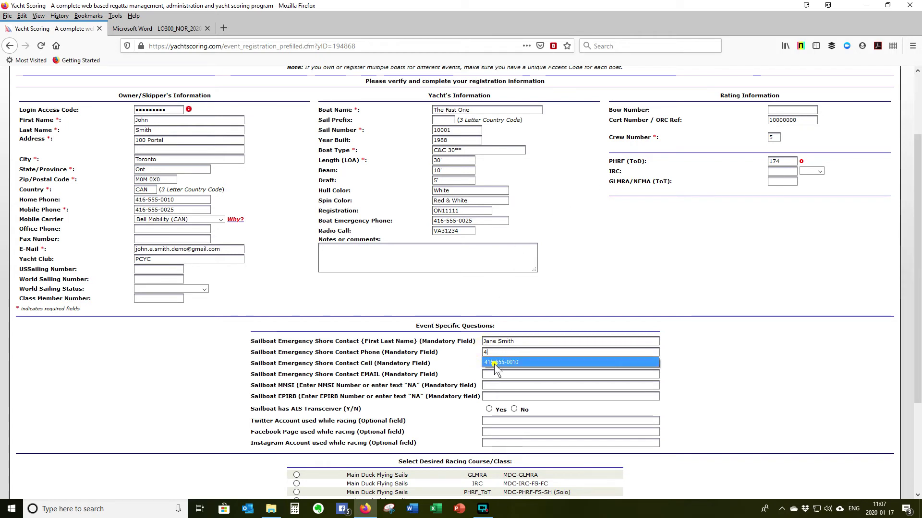
click(494, 362)
Fill in the emergency shore contact's cell number and e-mail address
click(494, 365)
text(4)
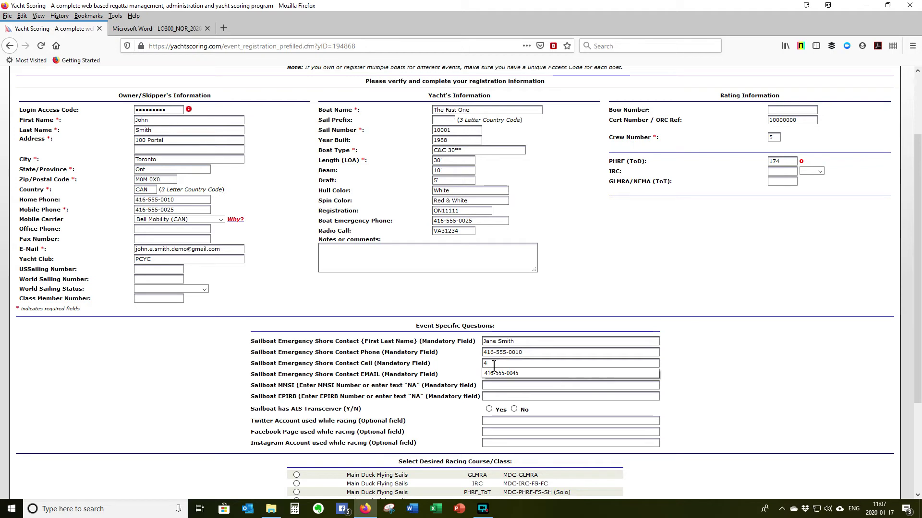
click(493, 372)
click(493, 374)
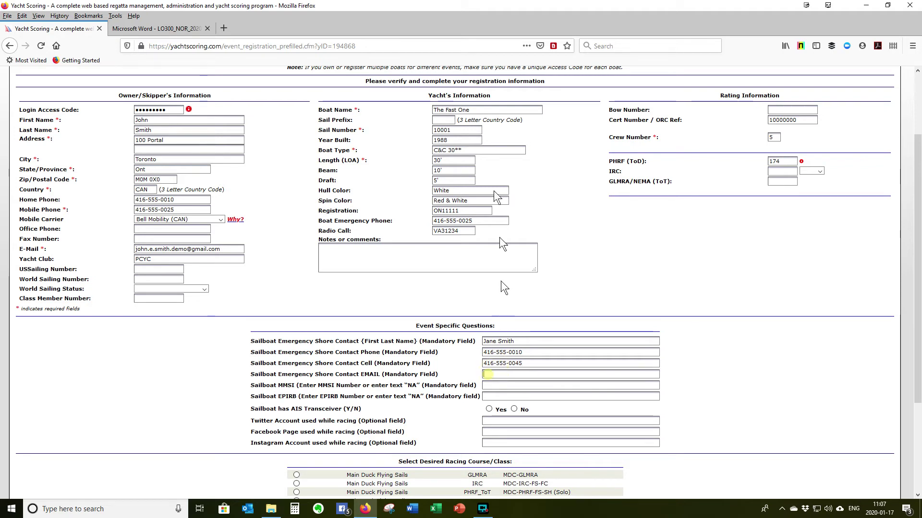
text(ja)
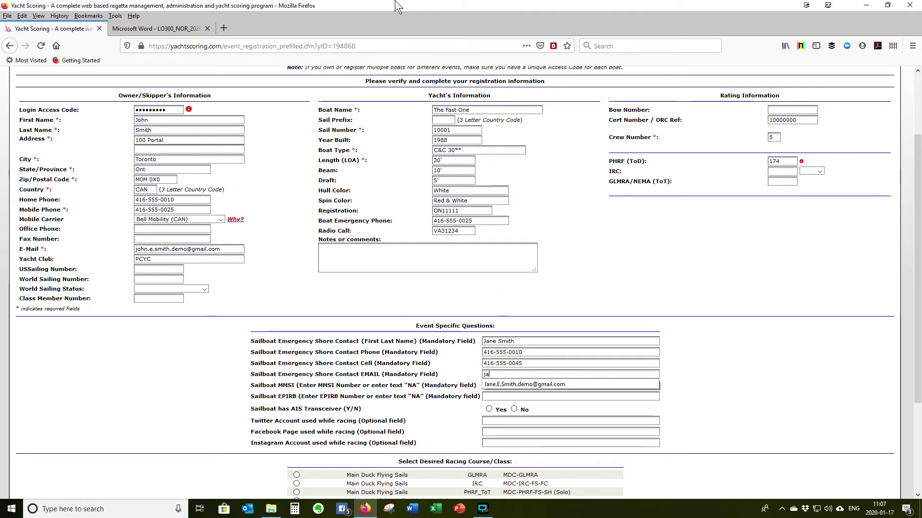
click(497, 384)
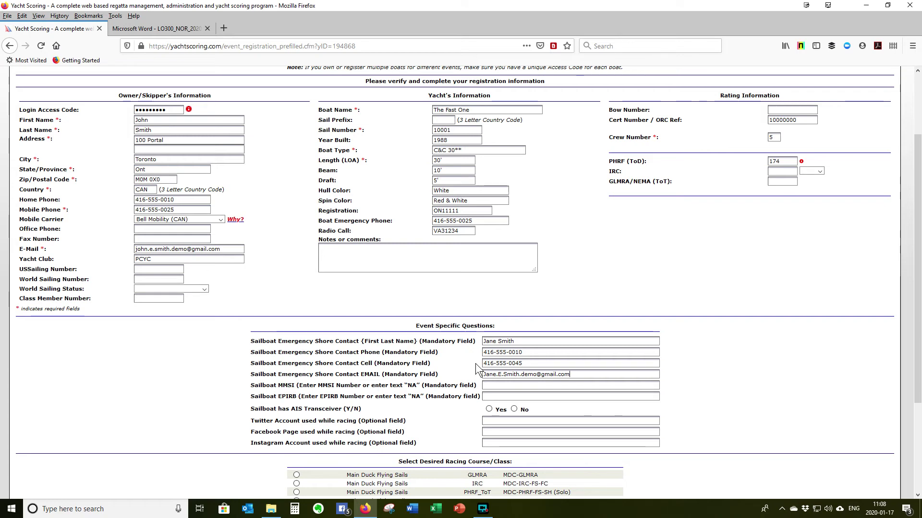
Enter the sailboat's MMSI number and set the EPIRB answer to NA
click(511, 384)
text(0)
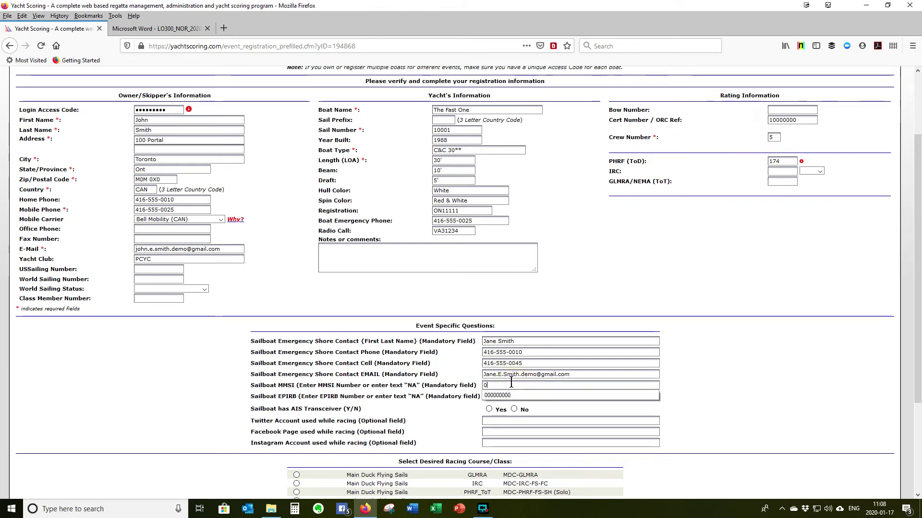
click(504, 396)
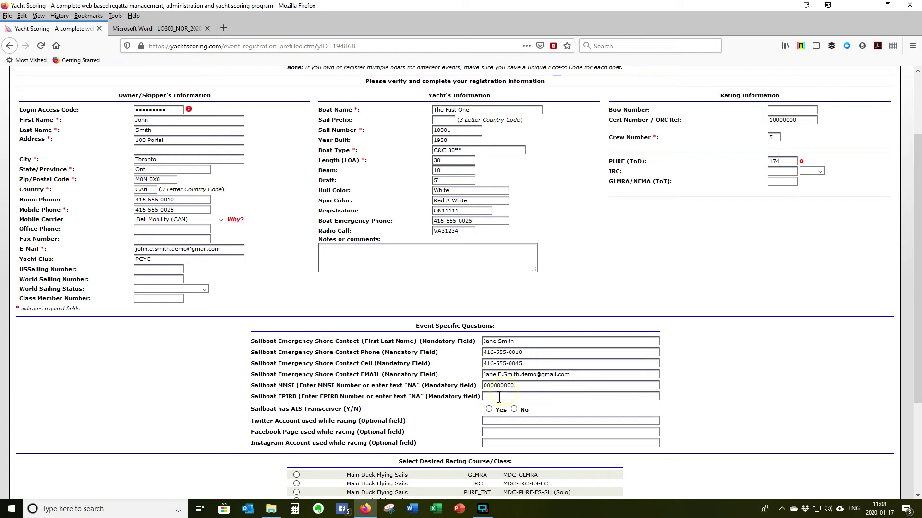
click(502, 397)
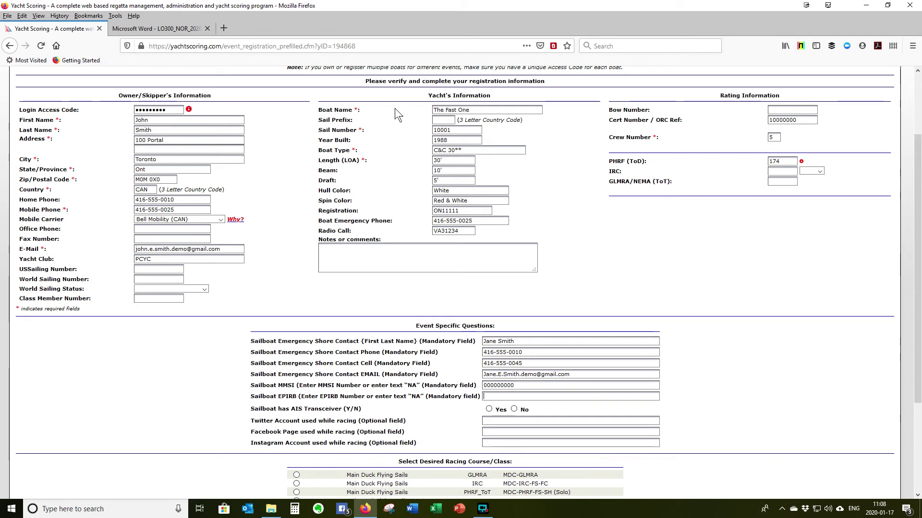
text(NA)
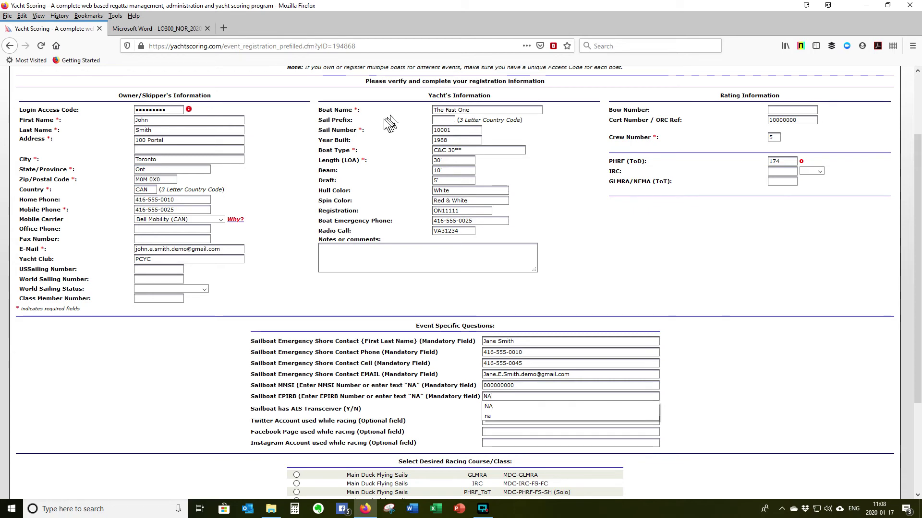
click(461, 421)
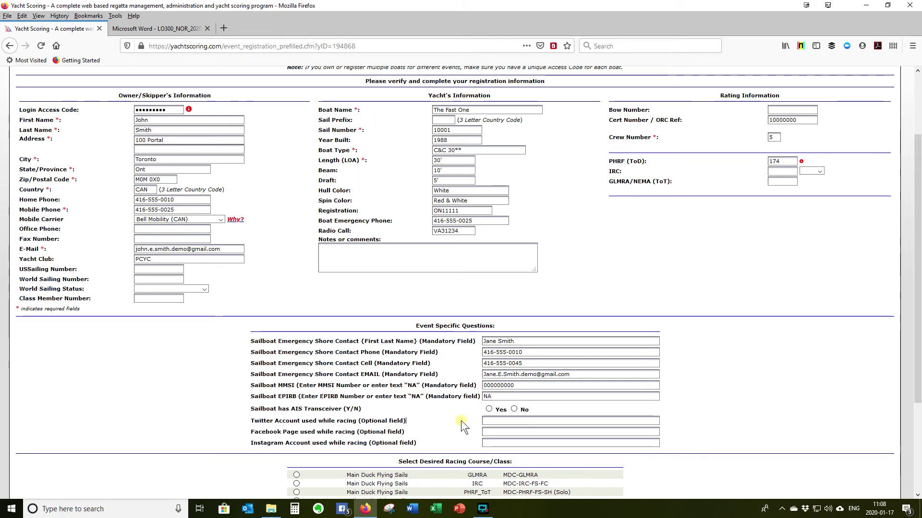
Answer No for the AIS transceiver and enter the skipper's Twitter account used while racing
click(514, 409)
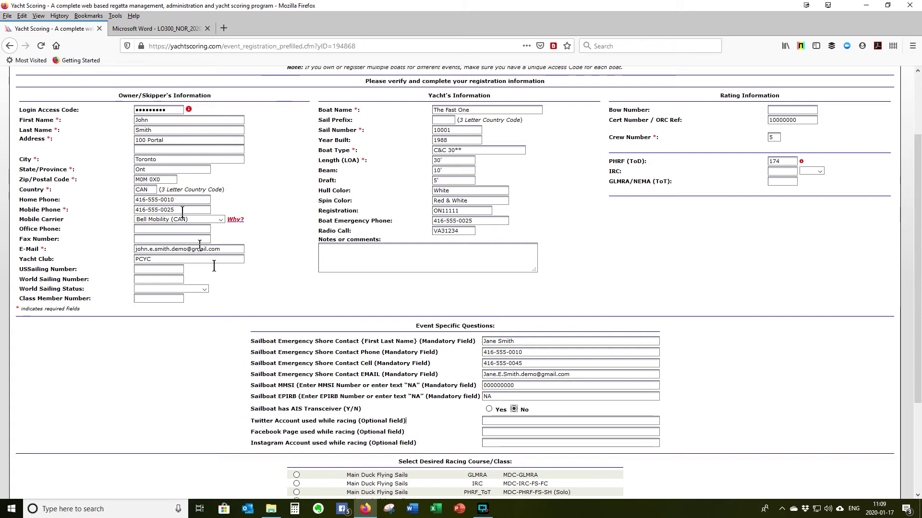
click(487, 423)
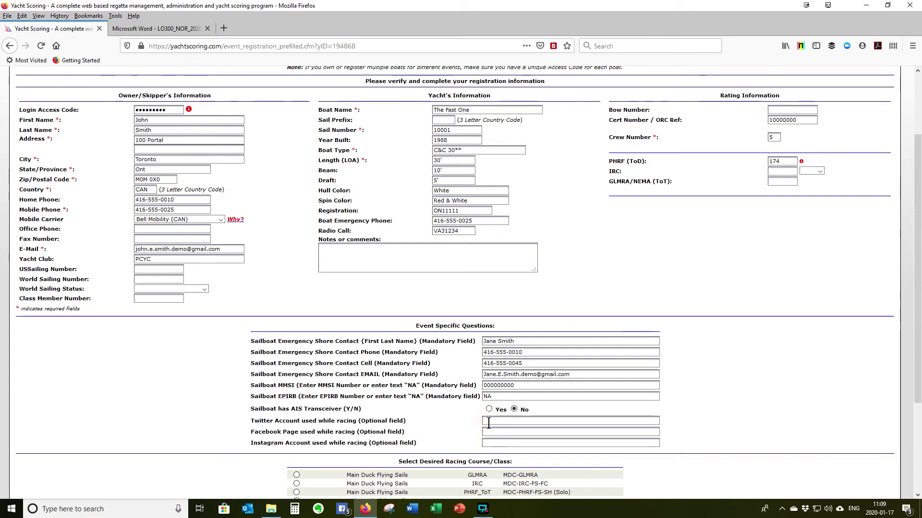
text(@)
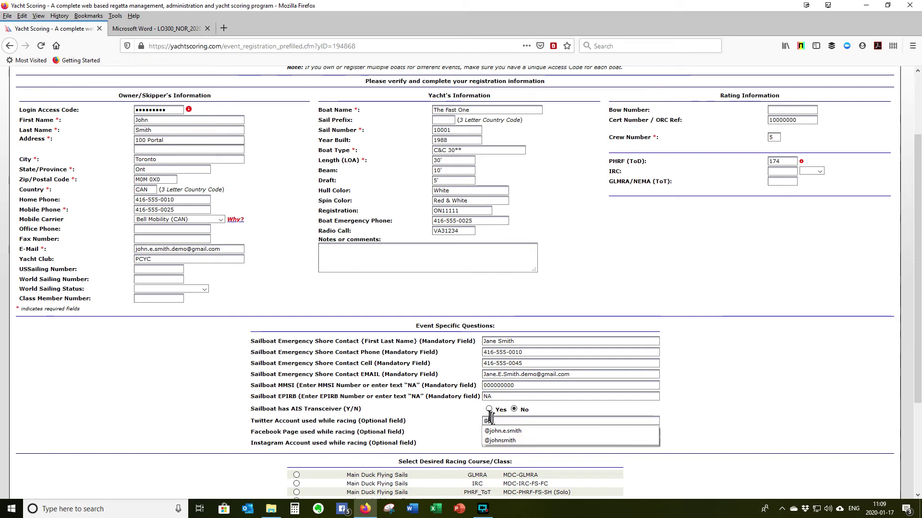
click(492, 430)
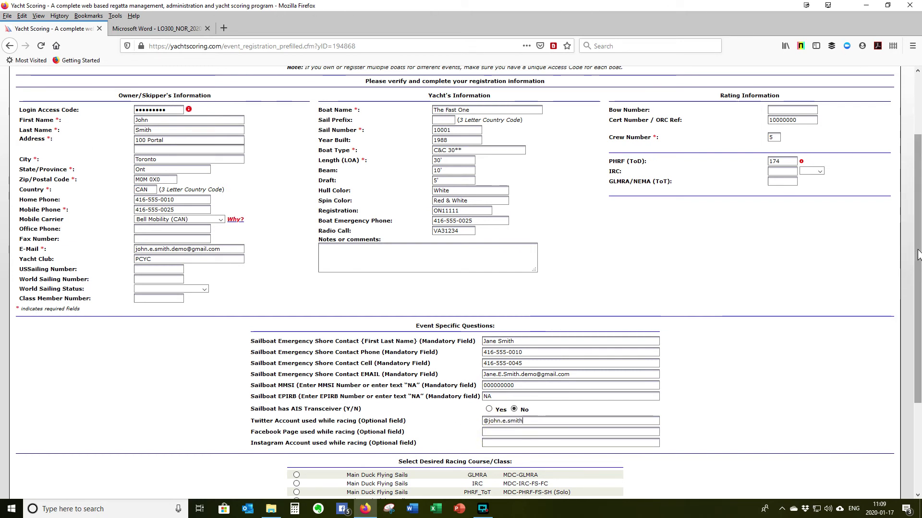
Choose the Scotch Bonnet Flying Sails class SBC-PHRF-FS-FC and submit the registration to the event
scroll(916, 250, down, 3)
scroll(917, 250, down, 2)
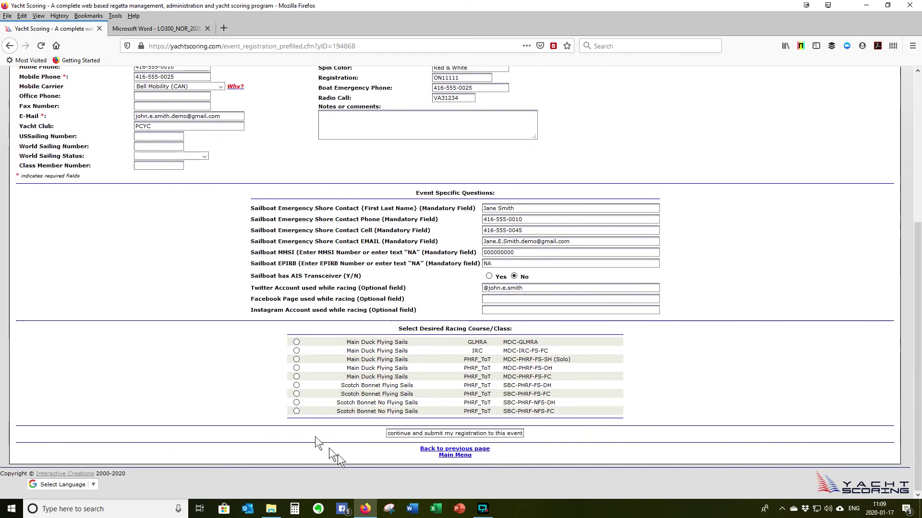
click(296, 394)
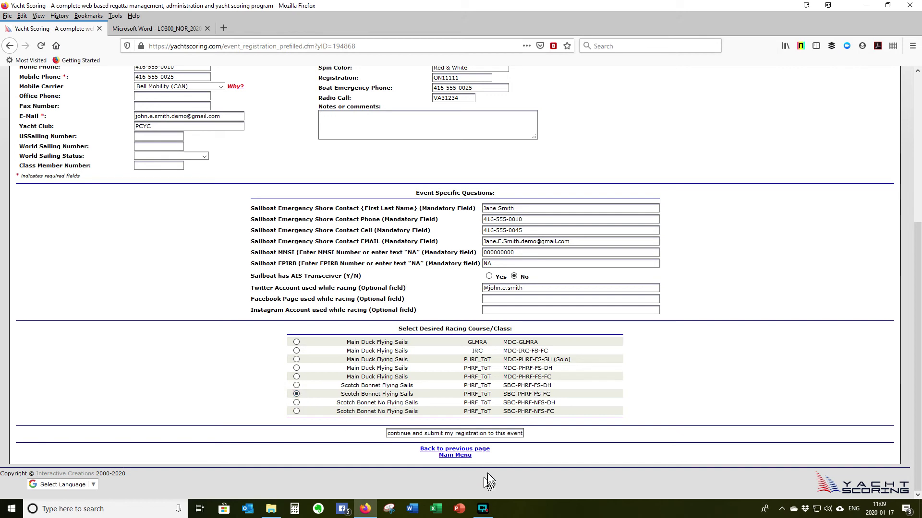
click(436, 434)
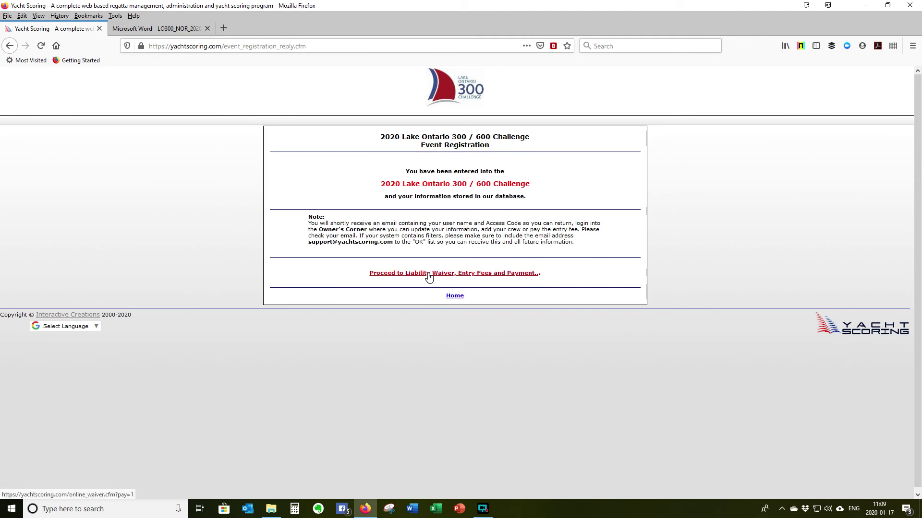
Proceed to the event's liability waiver, accept its conditions and continue with the registration
click(428, 273)
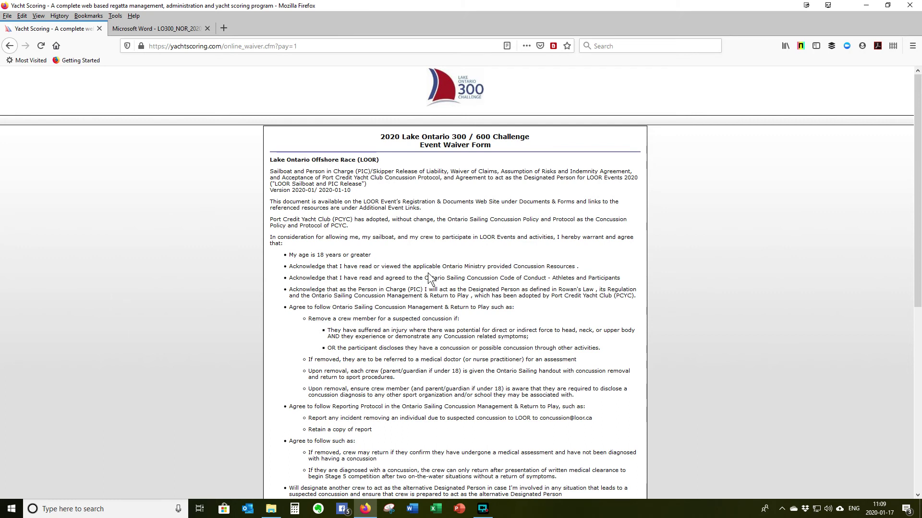
drag(916, 292, 435, 508)
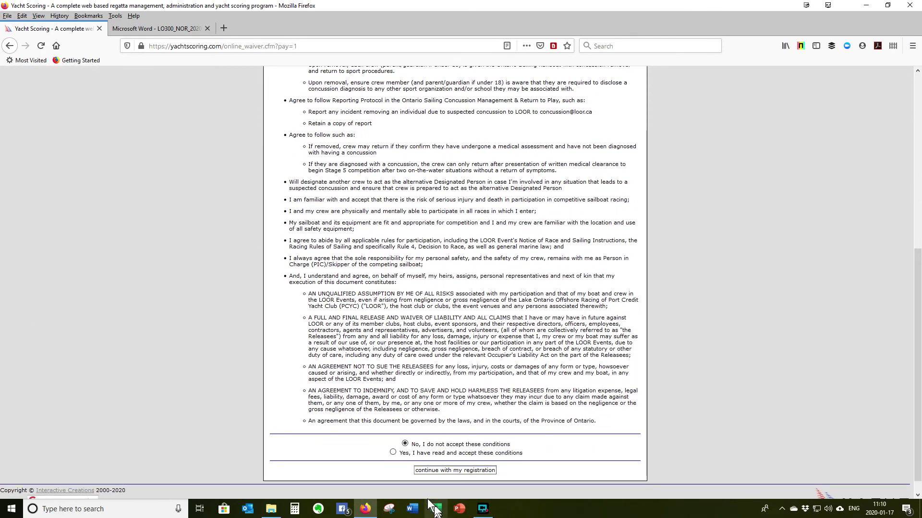
click(393, 453)
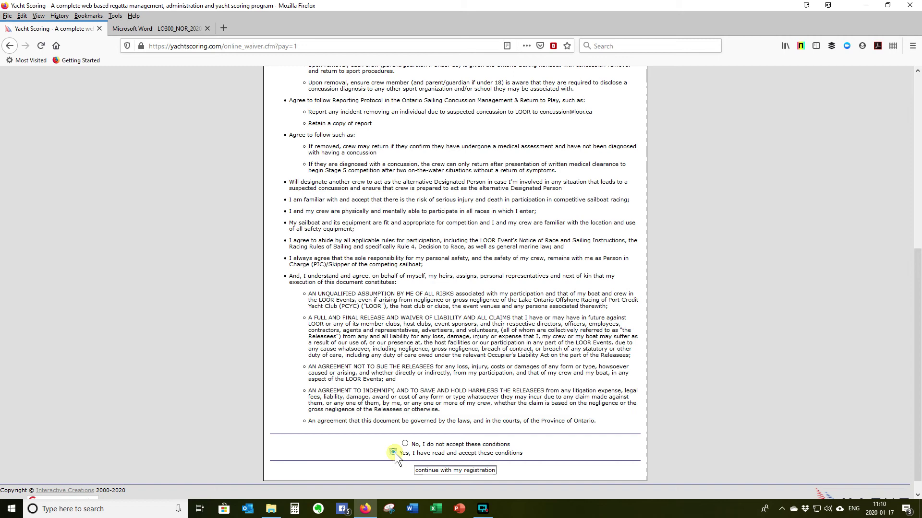
click(444, 470)
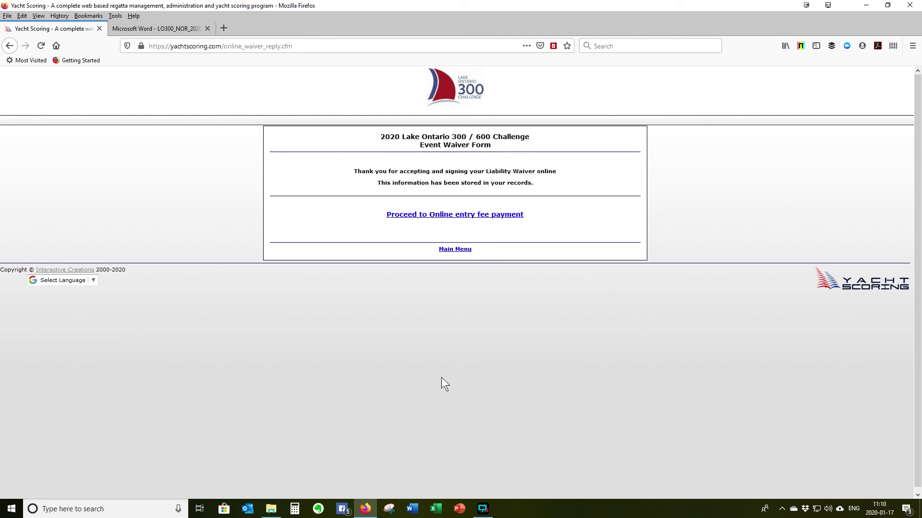
Return to the event's main menu and log in to the Owner's Corner with the skipper's e-mail and access code
click(452, 251)
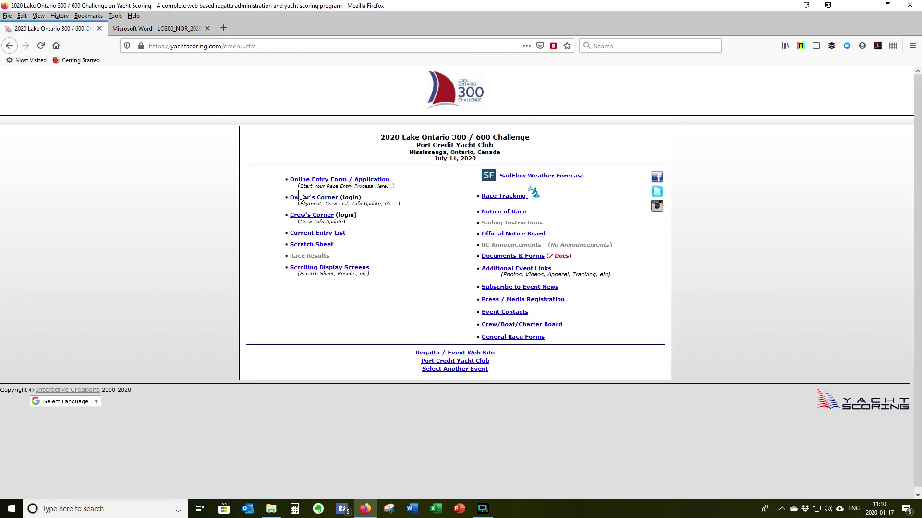
click(305, 197)
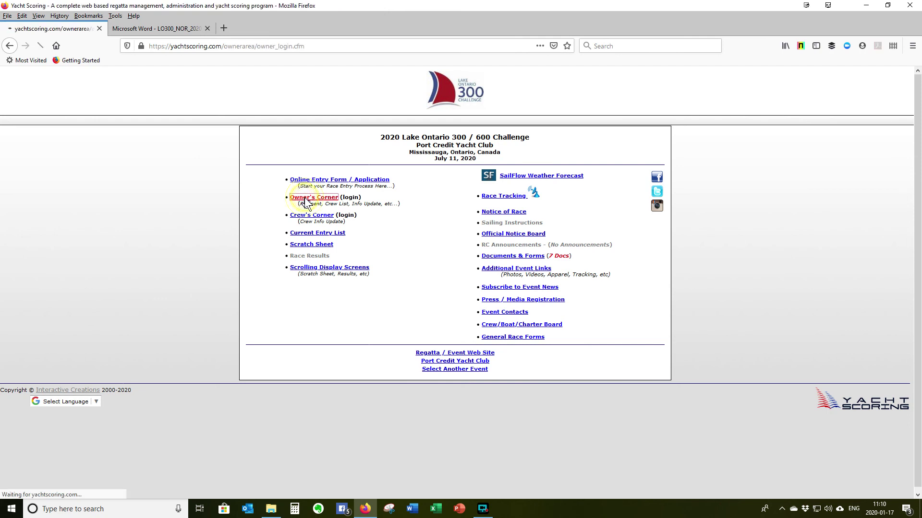
click(332, 208)
text(j)
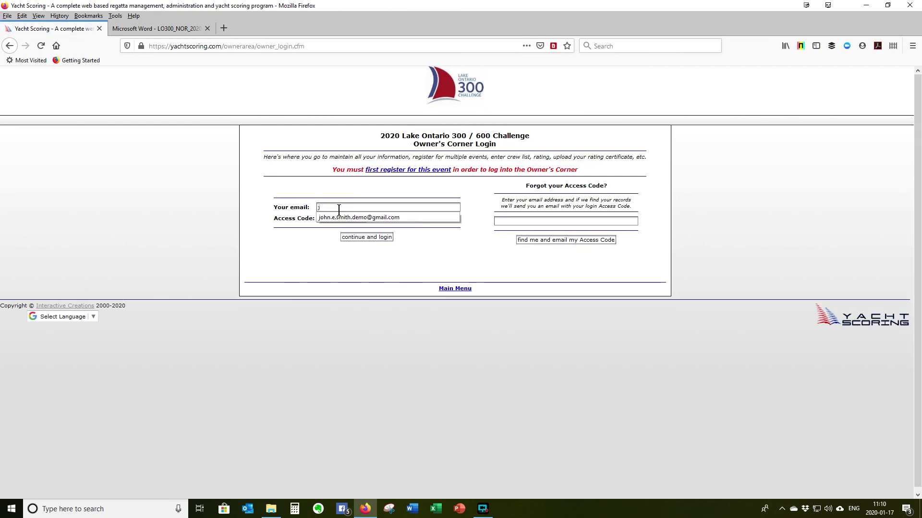
text(oh)
click(347, 220)
click(339, 219)
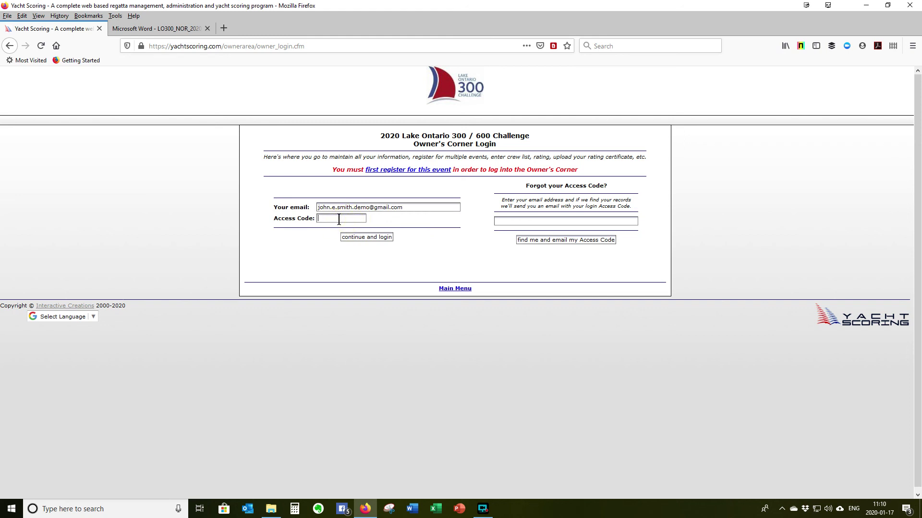
text(••••)
click(348, 238)
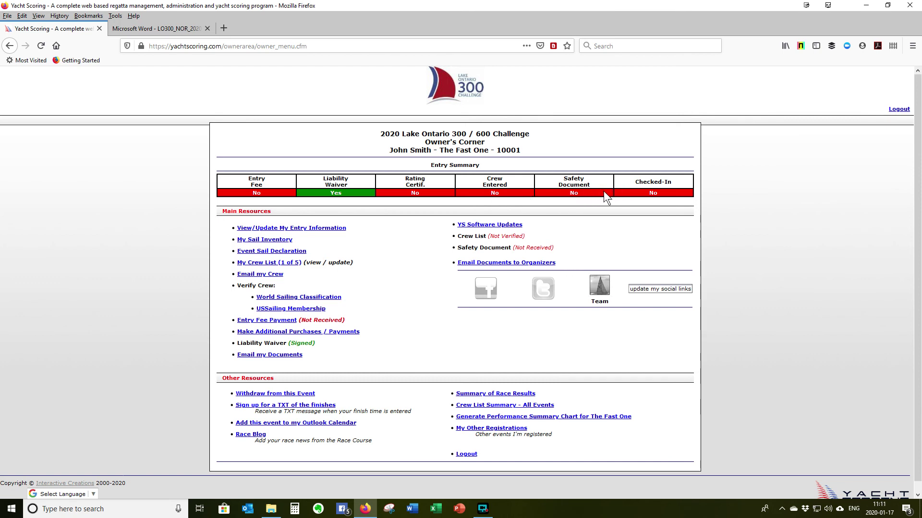
Start a new crew member entry from the boat's crew list and fill in the crew member's first and last name
click(279, 265)
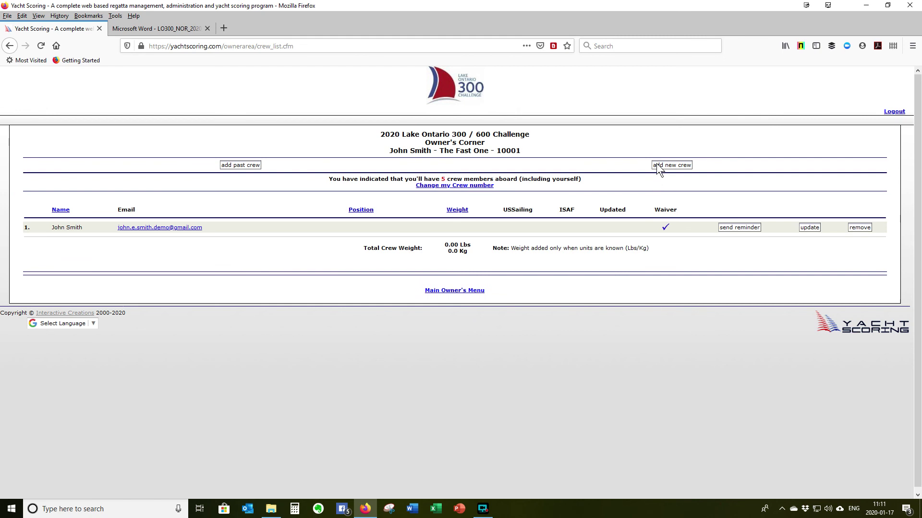
click(656, 163)
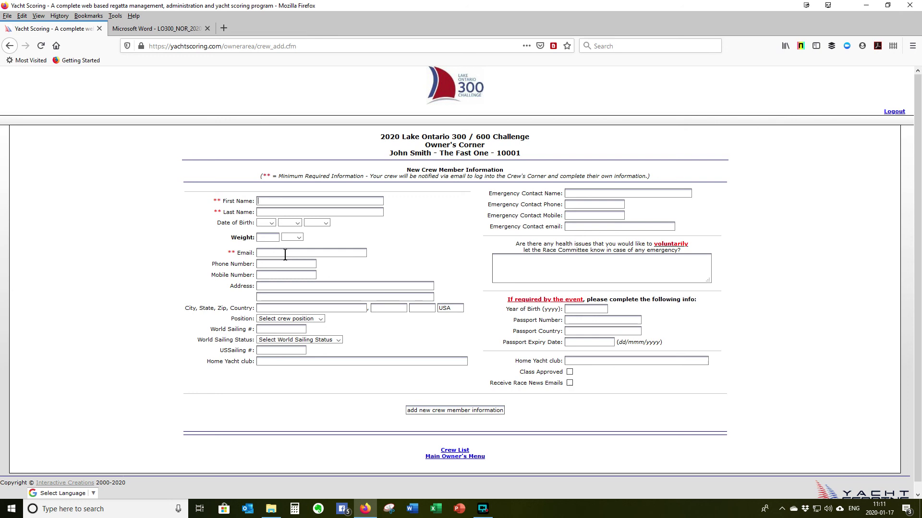
text(R)
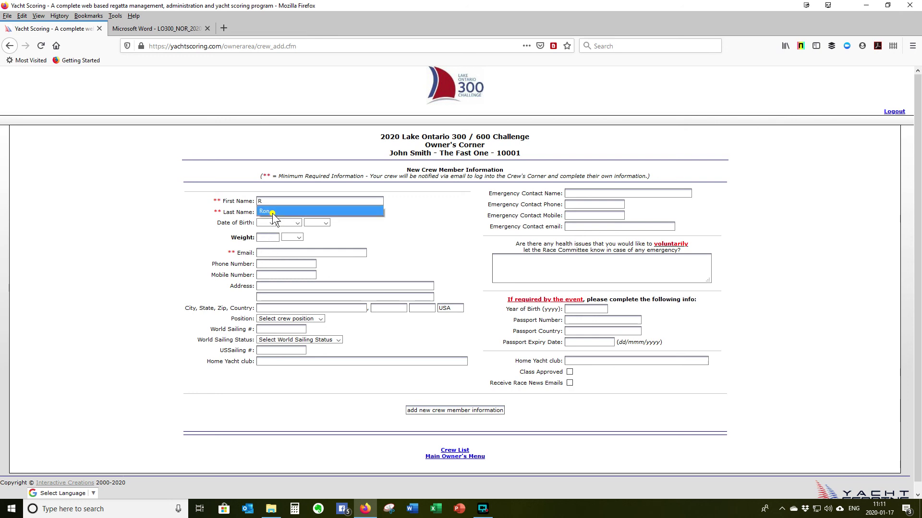
click(271, 212)
text(Sm)
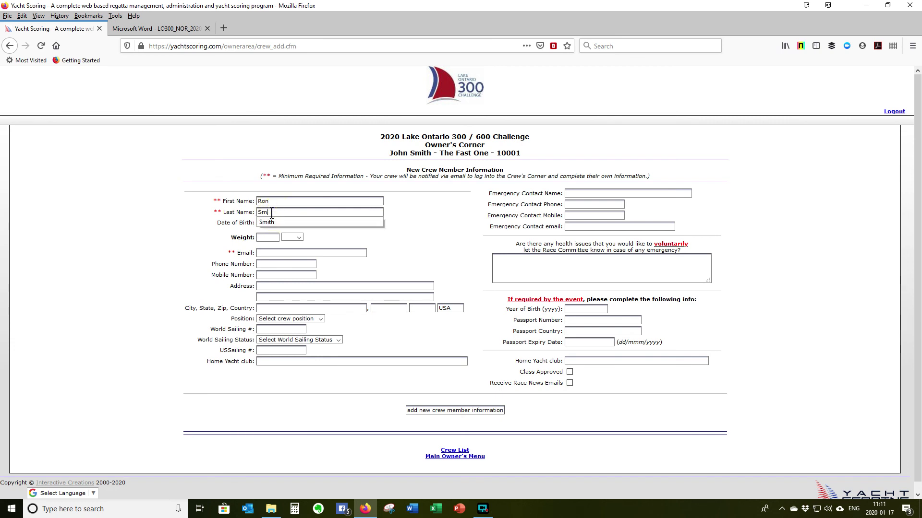
text(ith)
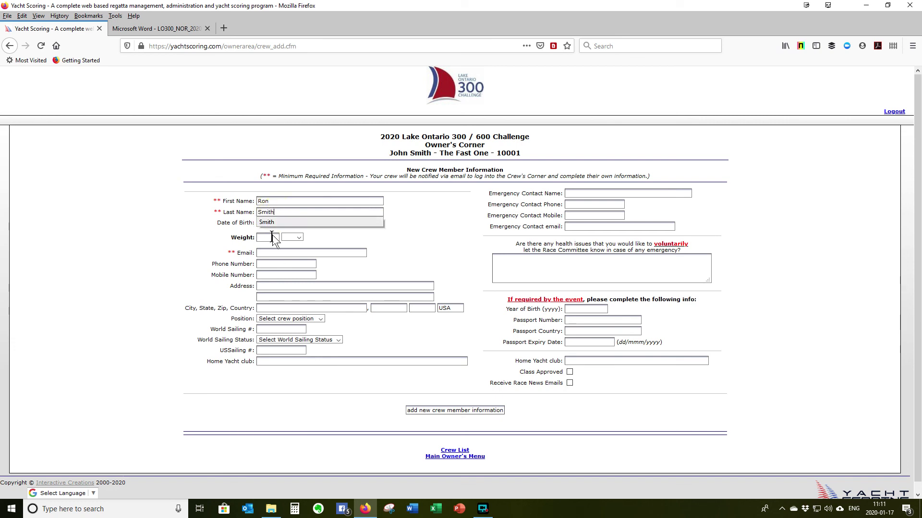
Fill in the new crew member's e-mail, add the crew member's information and return to the main owner's menu
click(260, 253)
text(r)
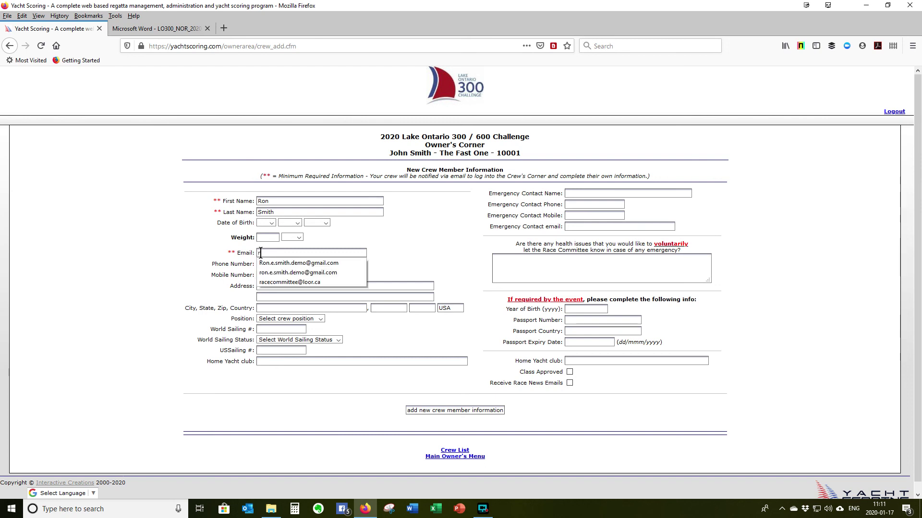
click(281, 263)
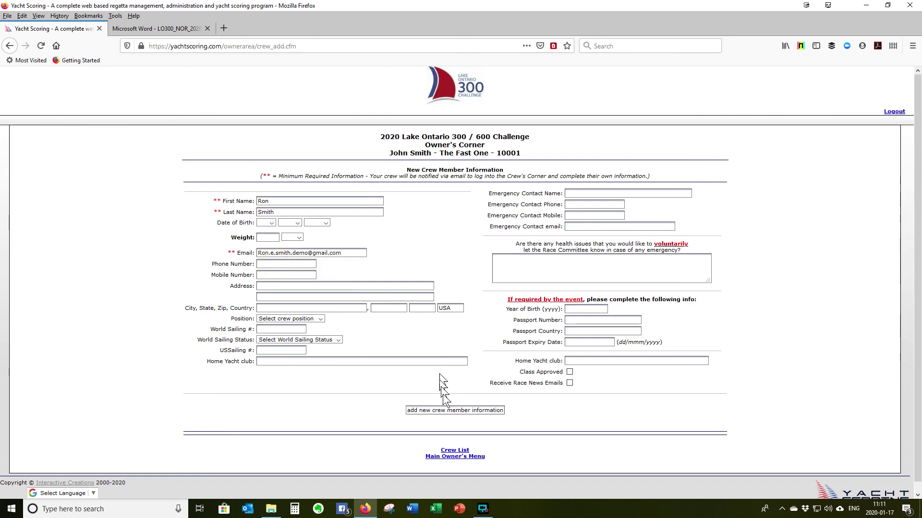
click(447, 411)
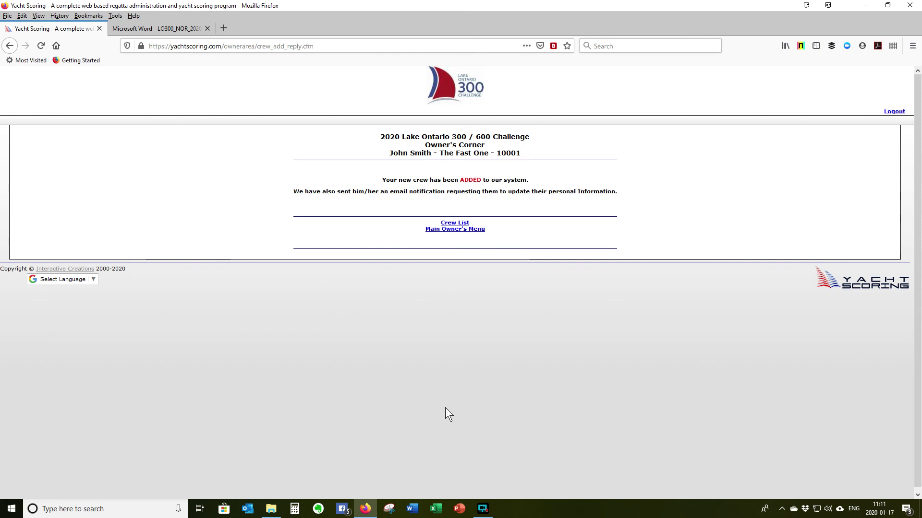
click(454, 234)
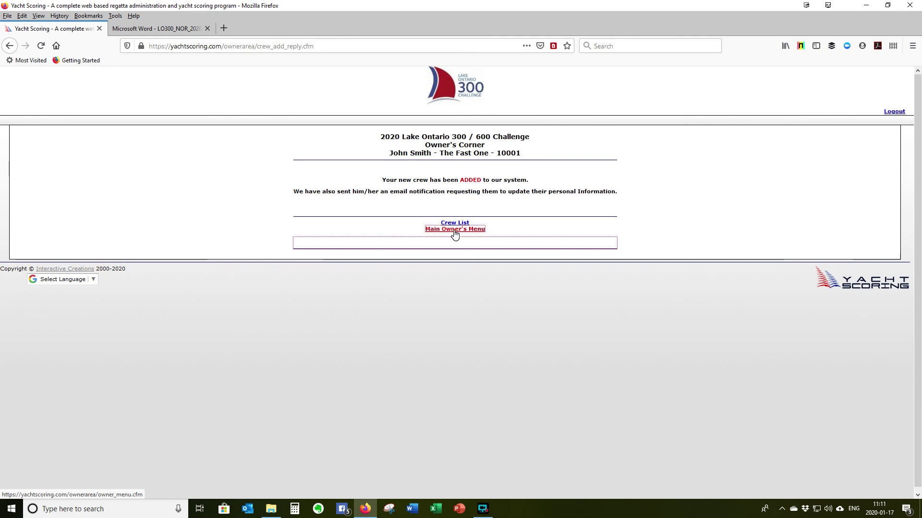